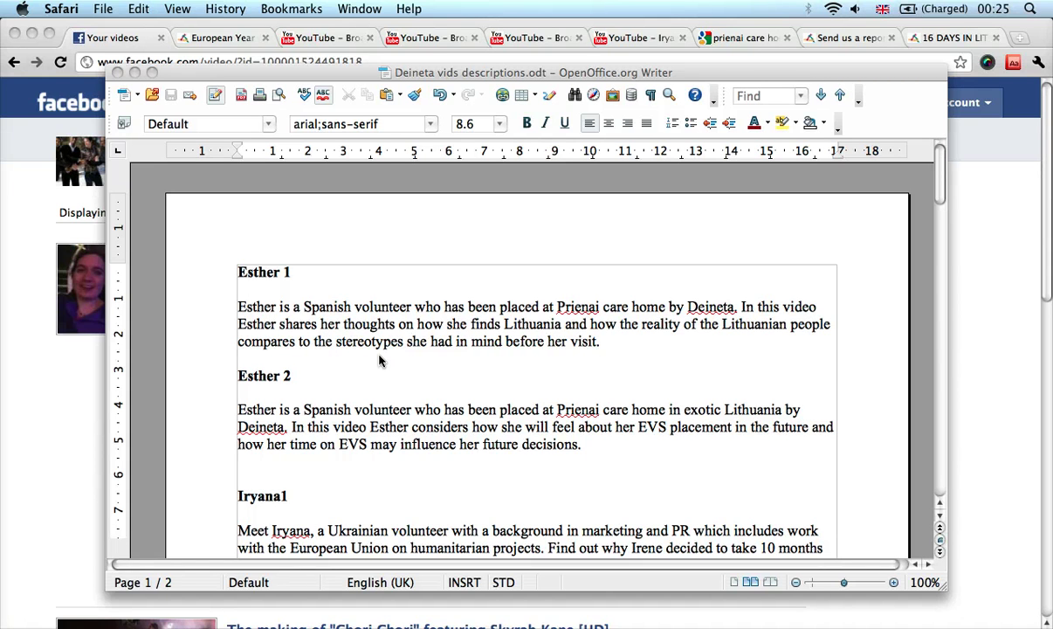
pyautogui.scroll(-2, 379, 360)
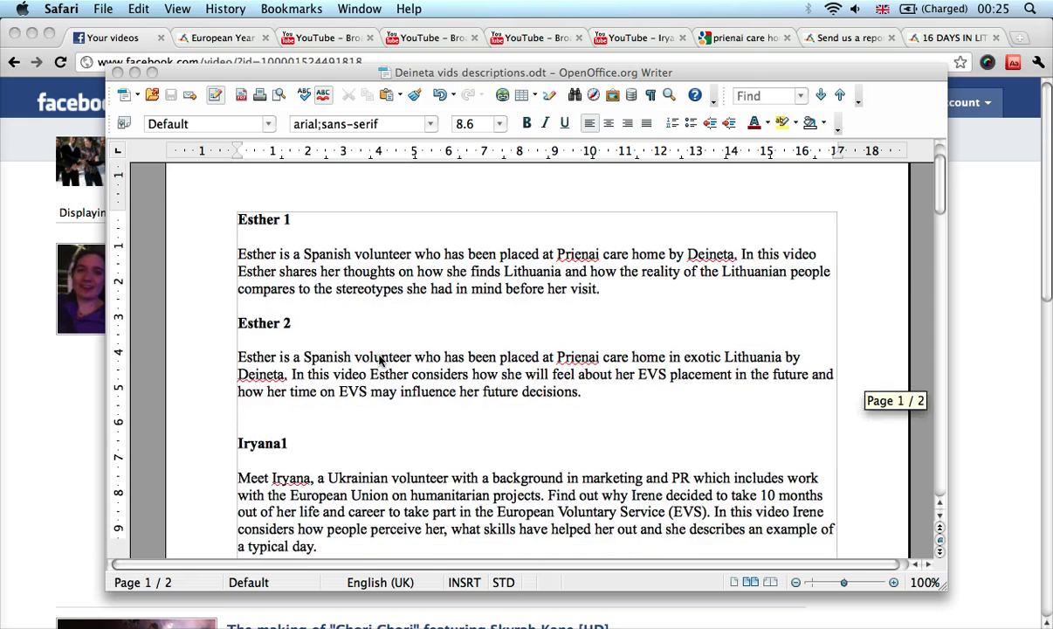
pyautogui.scroll(-4, 380, 361)
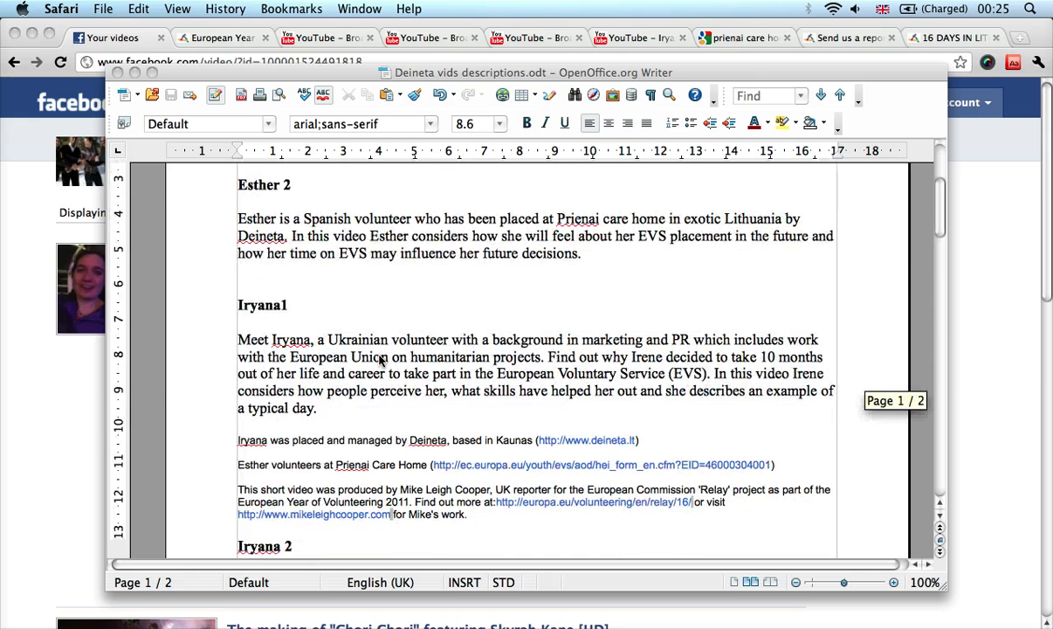
# Switch to Final Cut Pro and finish the Screenr recording with Option+D
pyautogui.press('super+Tab')
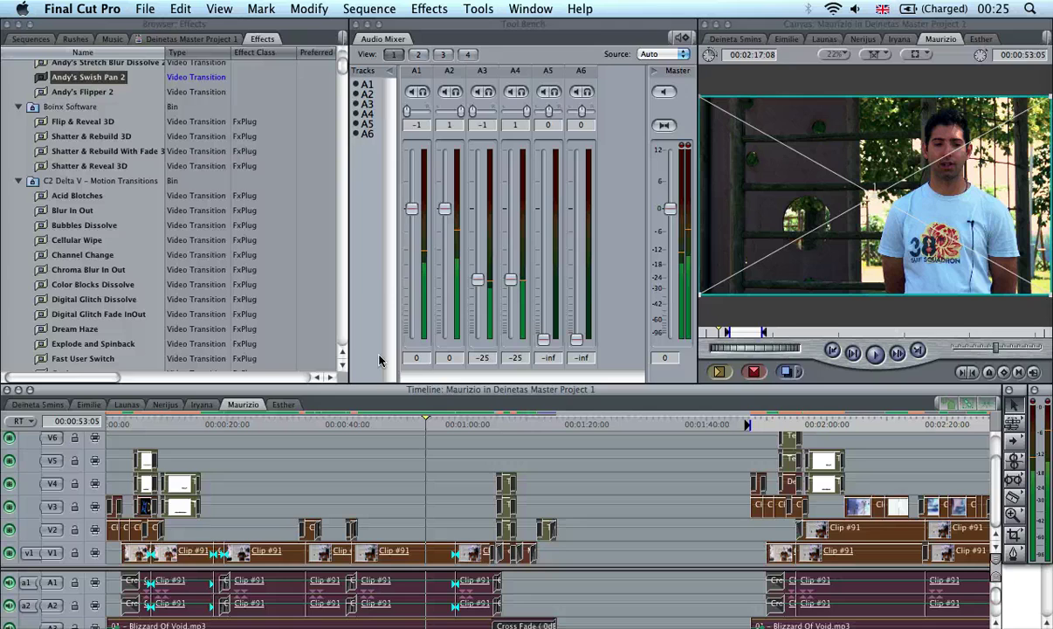
pyautogui.hotkey('alt', 'd')
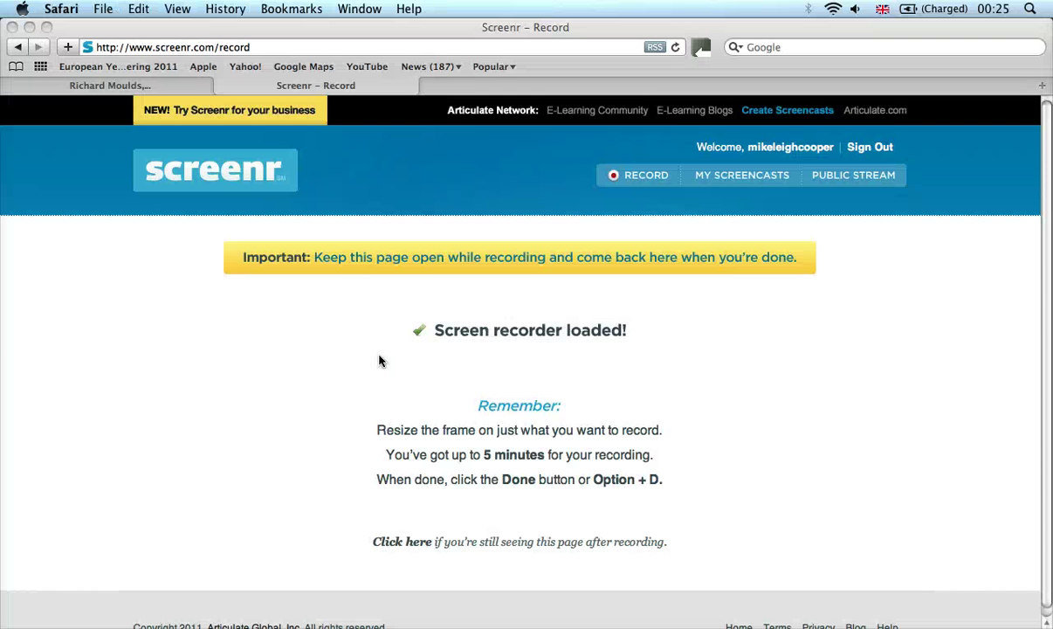
# Switch from Safari to Chrome showing Facebook's Your videos page with three uploads
pyautogui.press('super+Tab')
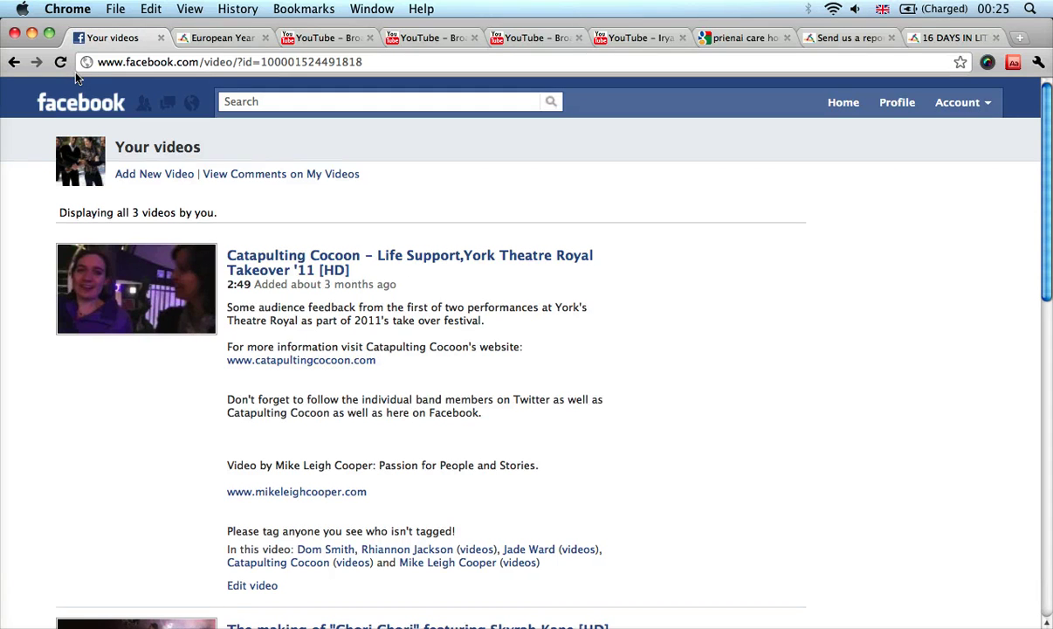
# Reload Facebook, browse the volunteering Relay reports, then view YouTube's 39 uploaded videos
pyautogui.click(81, 102)
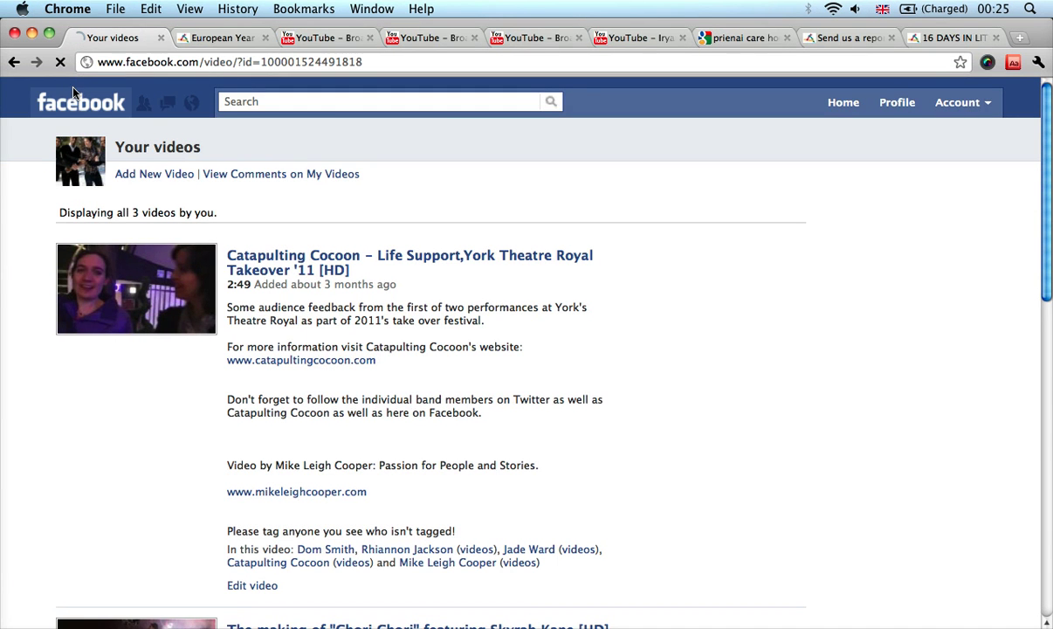
pyautogui.click(193, 39)
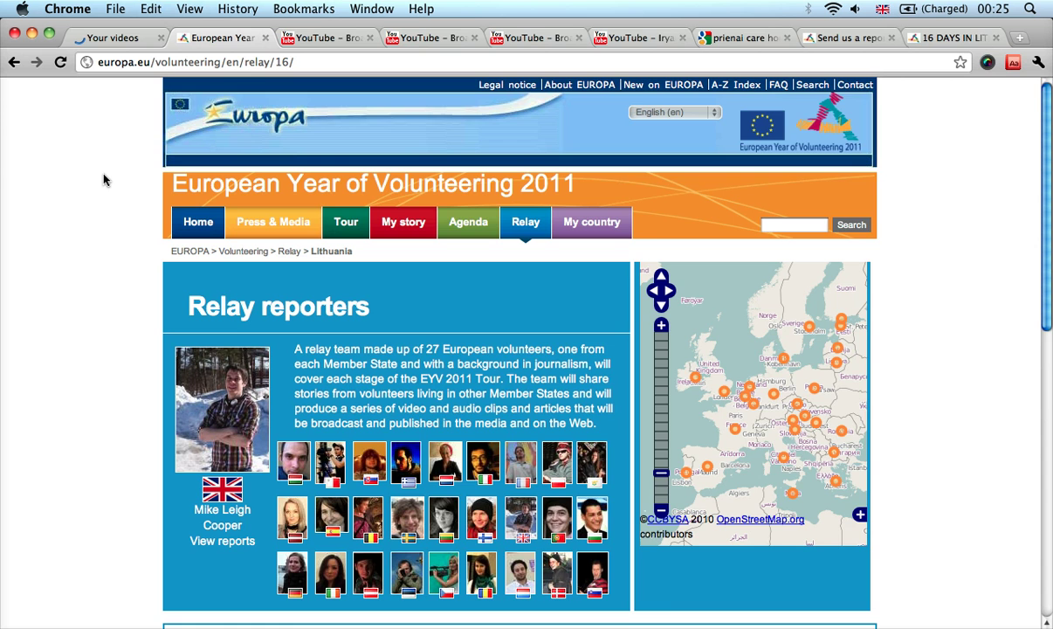
pyautogui.scroll(-2, 97, 164)
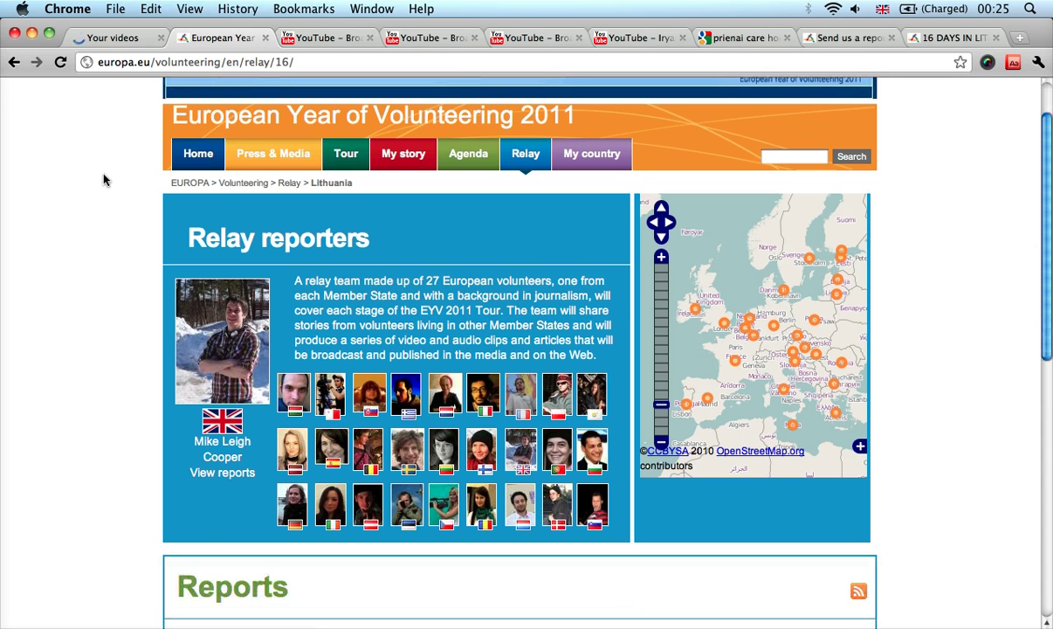
pyautogui.scroll(-3, 104, 180)
pyautogui.scroll(-10, 104, 180)
pyautogui.click(327, 38)
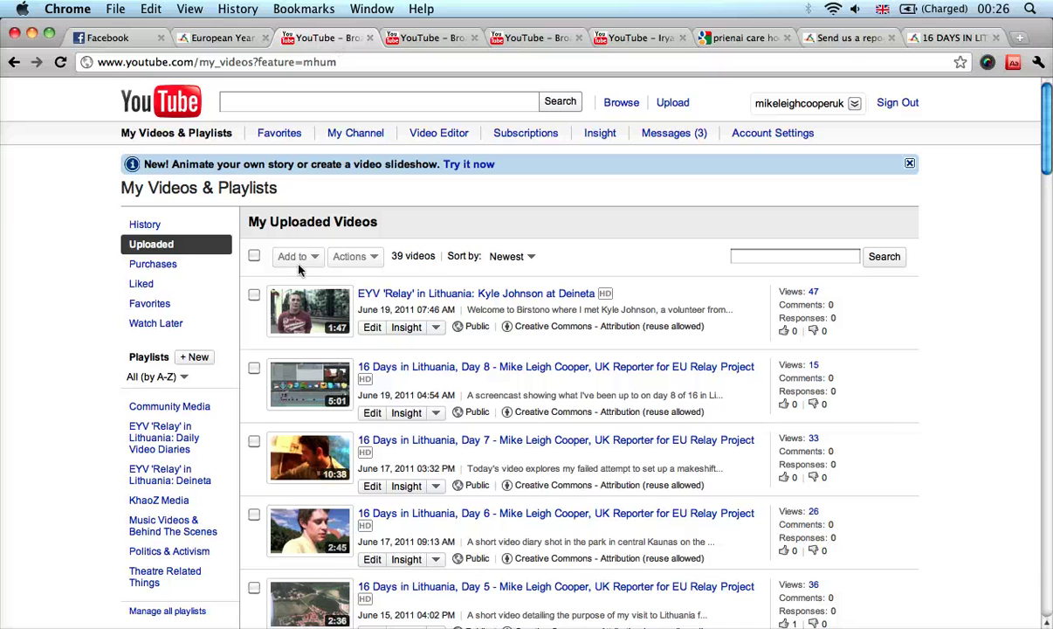
pyautogui.scroll(-3, 75, 273)
pyautogui.scroll(3, 75, 272)
# Check the Maurizio video's details, the updated uploaded list, and the Facebook pages
pyautogui.click(428, 38)
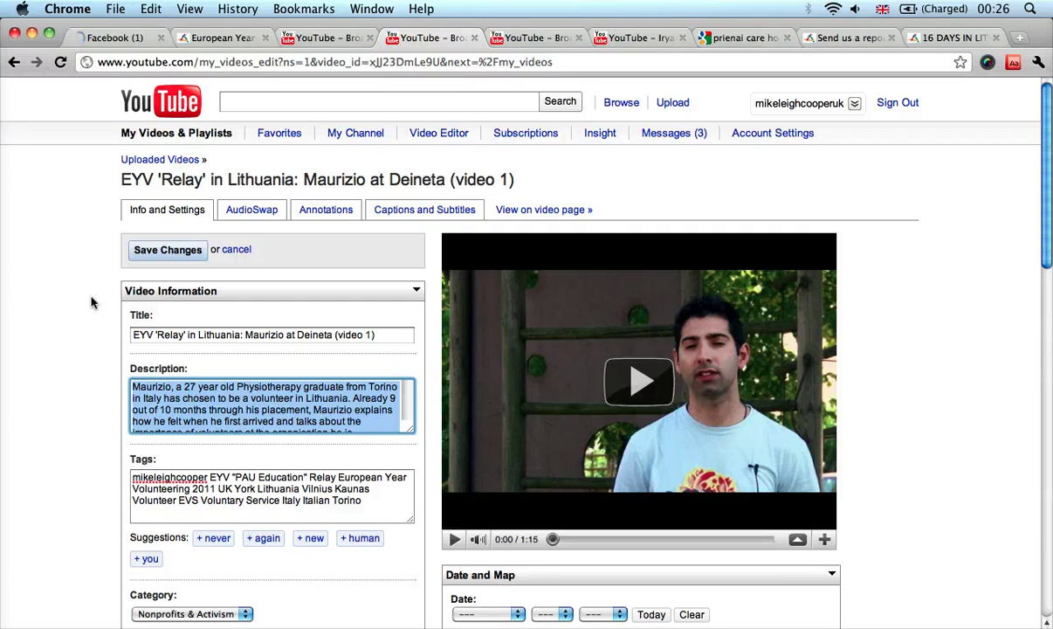
pyautogui.click(528, 38)
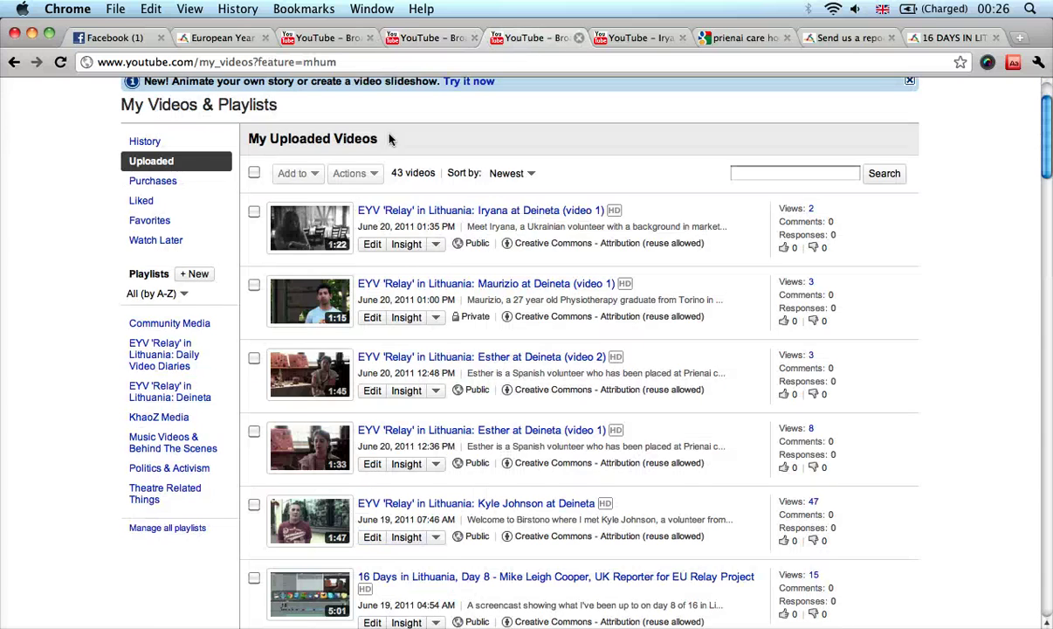
pyautogui.scroll(3, 406, 78)
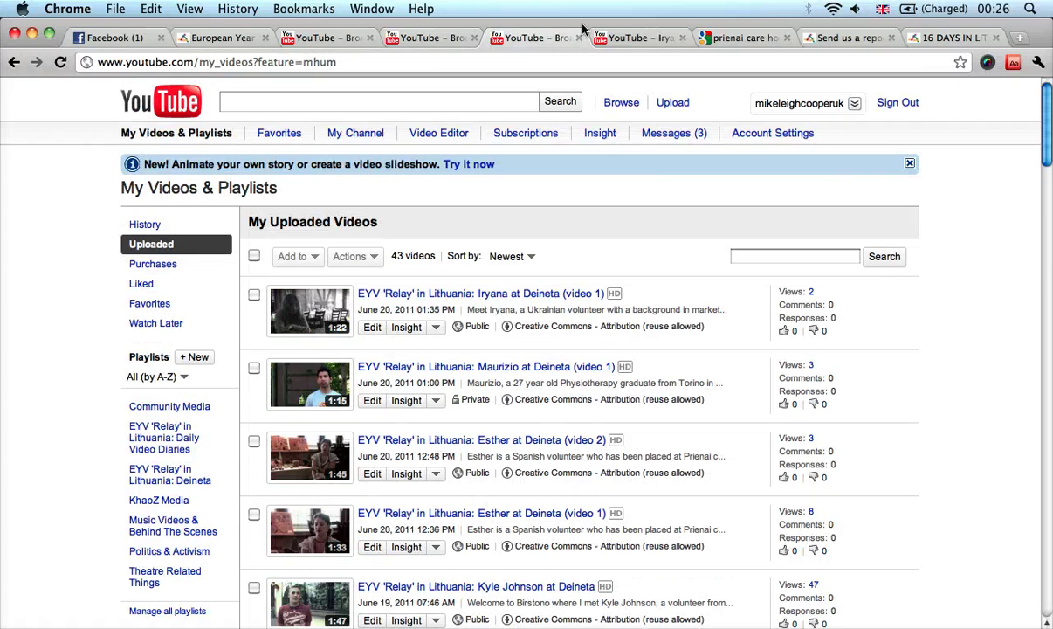
pyautogui.click(114, 38)
pyautogui.click(81, 102)
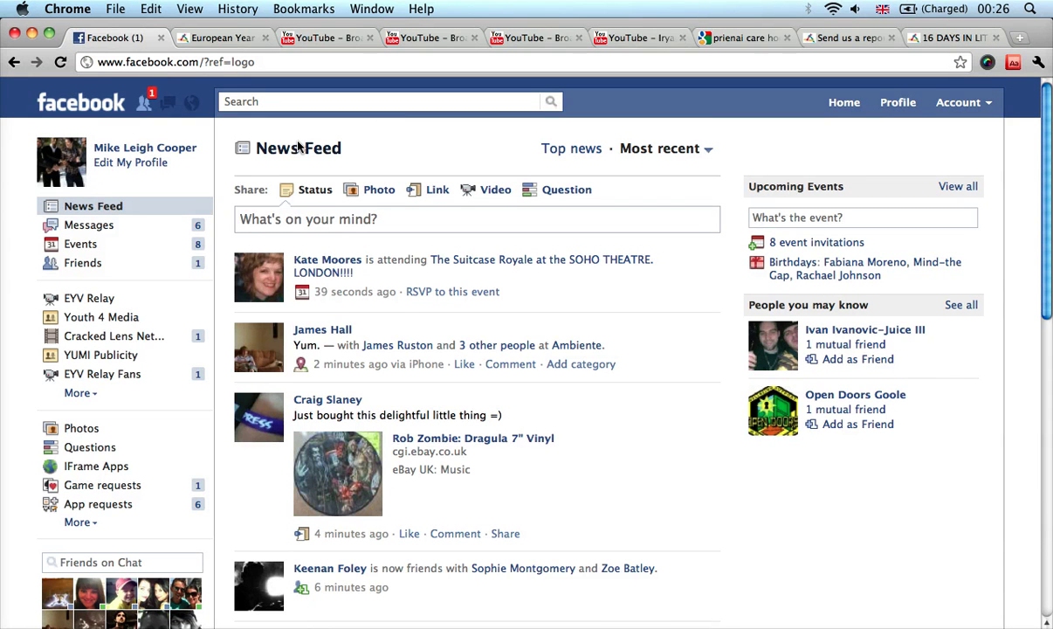
pyautogui.click(14, 61)
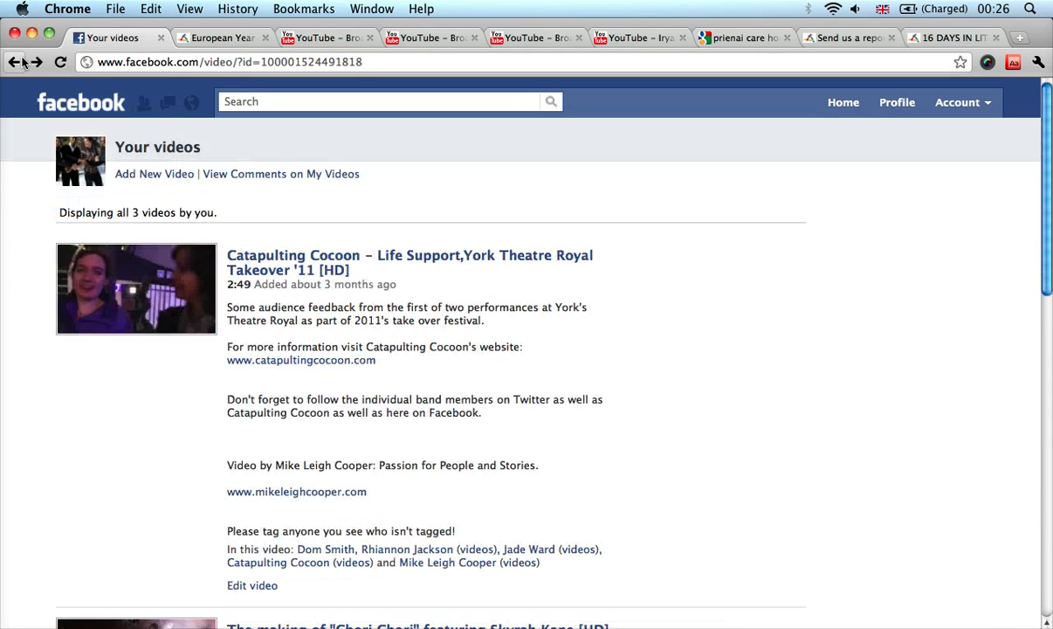
# Revisit the YouTube list, Iryana video and Prienai search, reaching the EU Relay report form
pyautogui.click(529, 37)
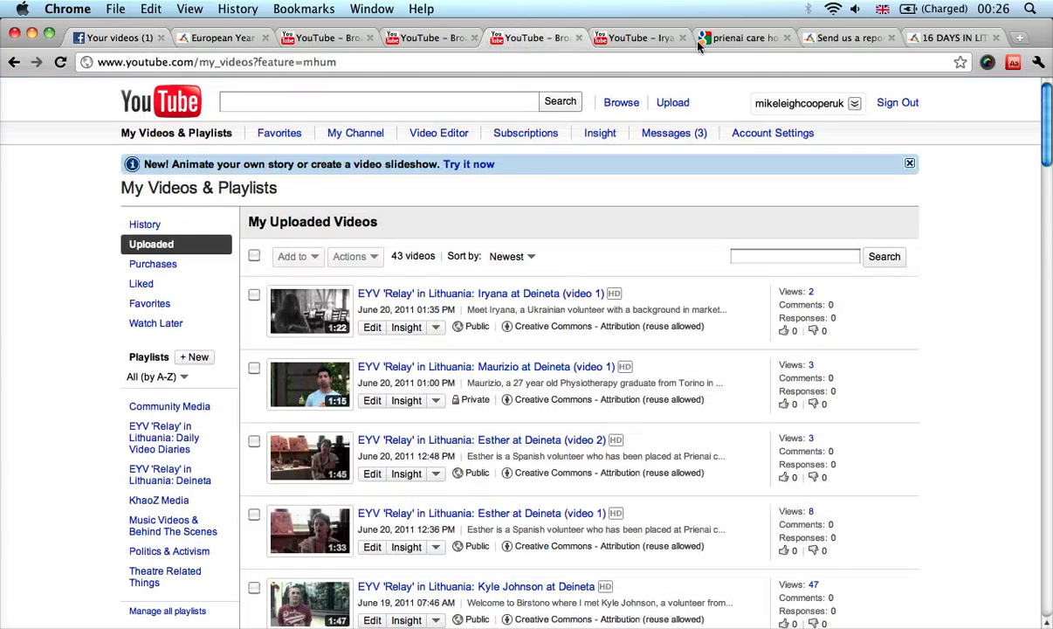
pyautogui.click(633, 38)
pyautogui.click(738, 37)
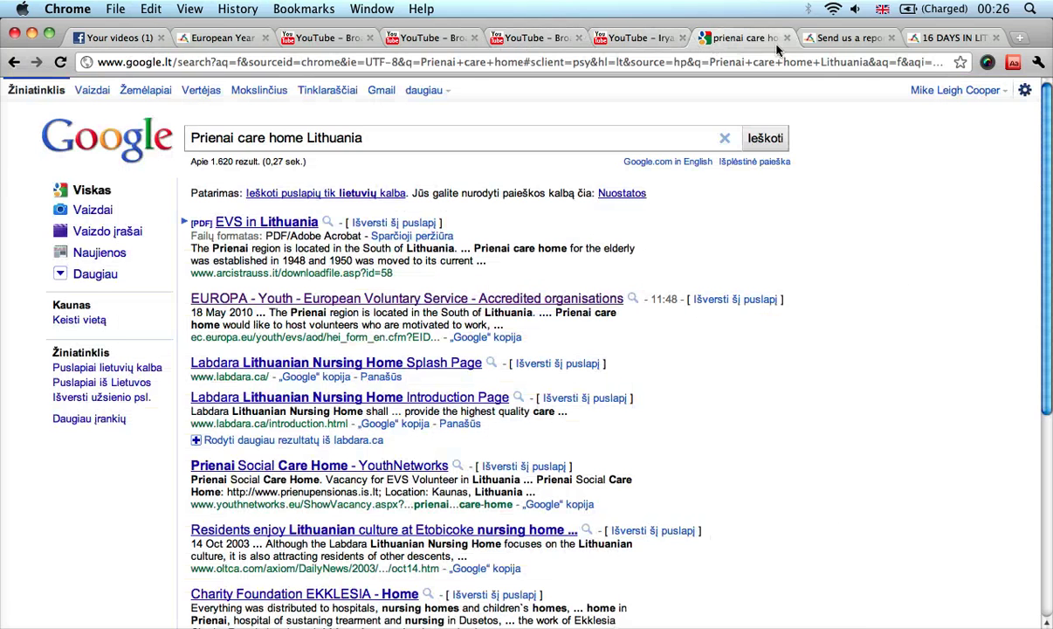
pyautogui.click(842, 38)
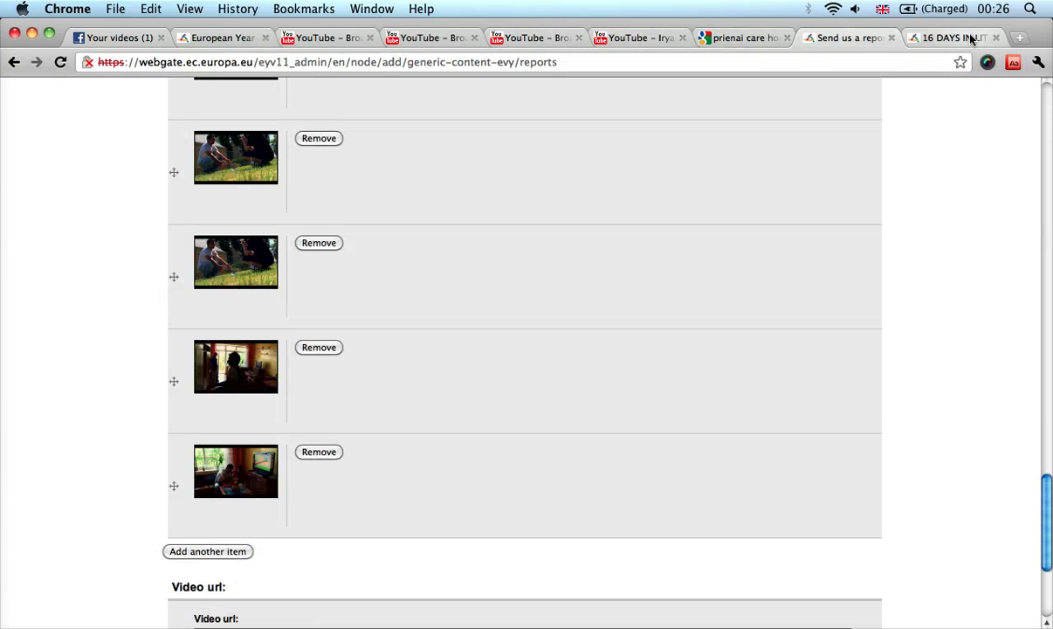
pyautogui.scroll(15, 900, 227)
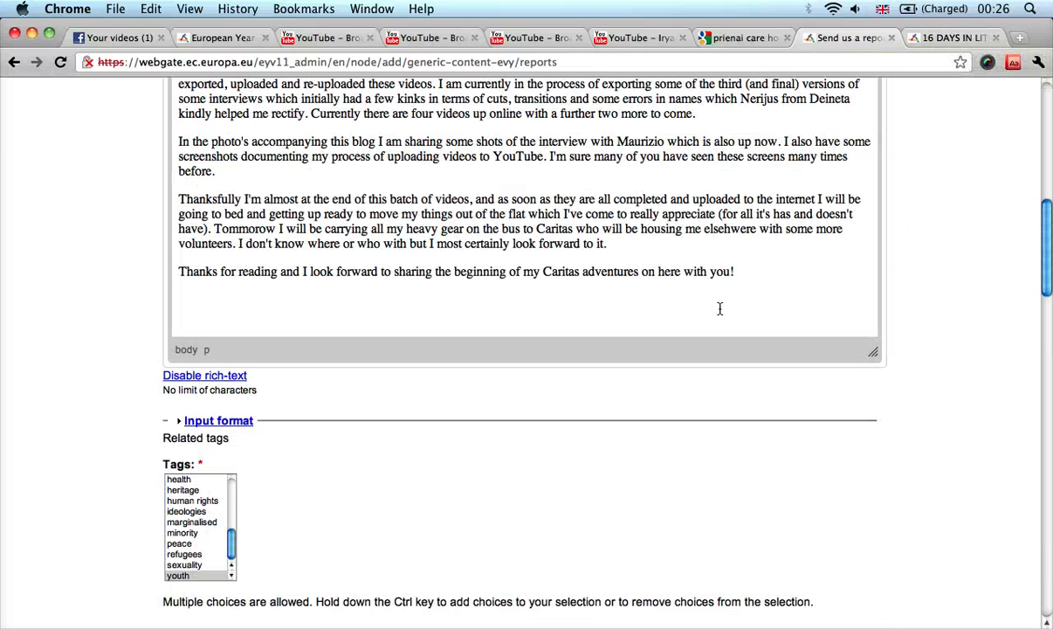
pyautogui.scroll(10, 898, 262)
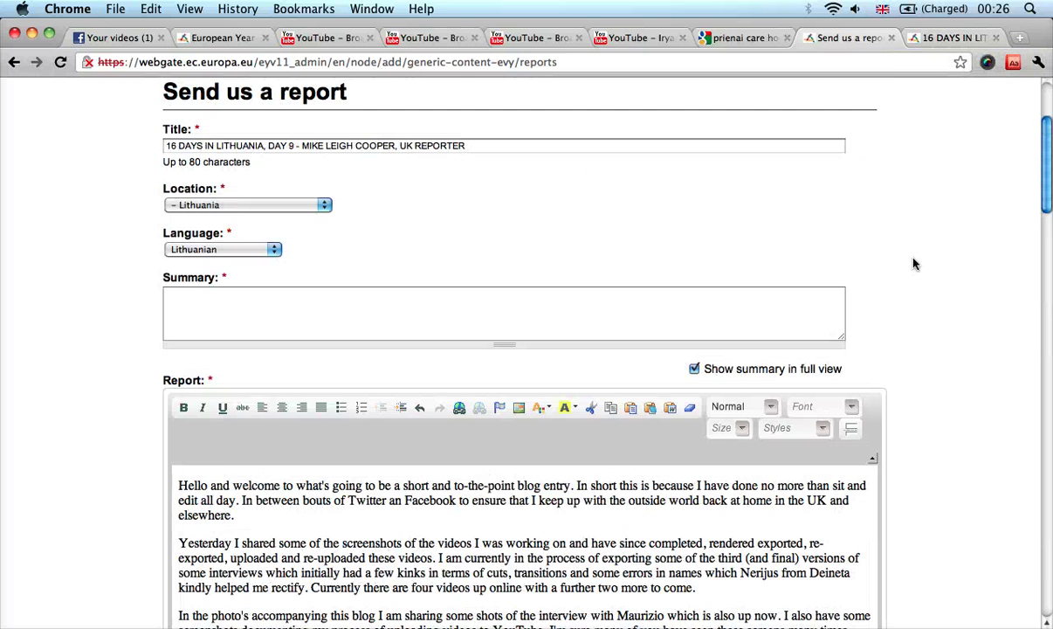
pyautogui.scroll(-15, 915, 264)
pyautogui.scroll(-10, 915, 264)
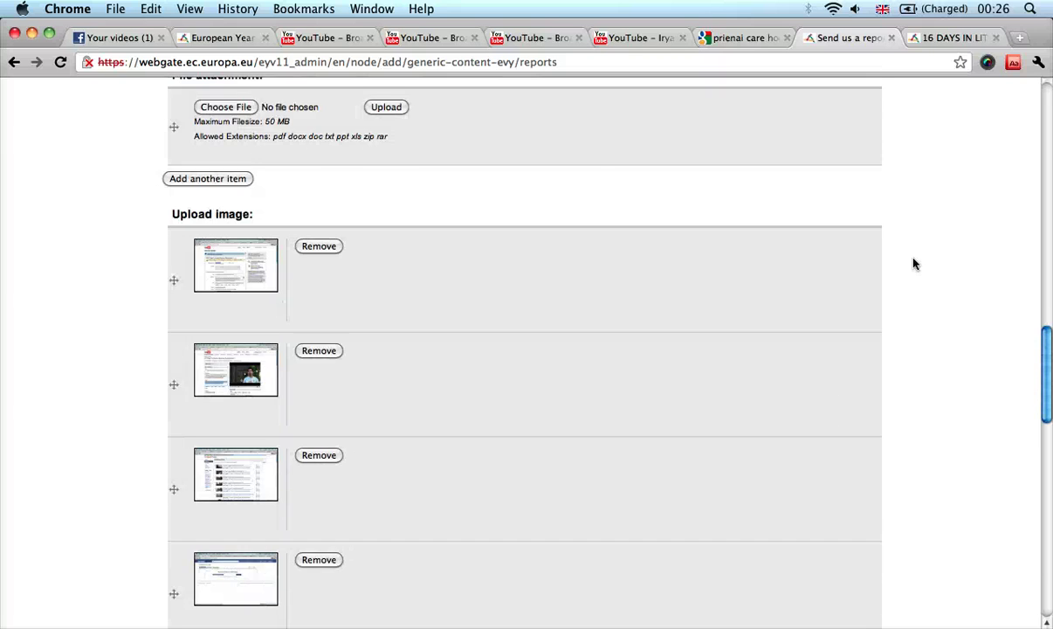
pyautogui.scroll(-10, 915, 264)
pyautogui.scroll(-3, 915, 263)
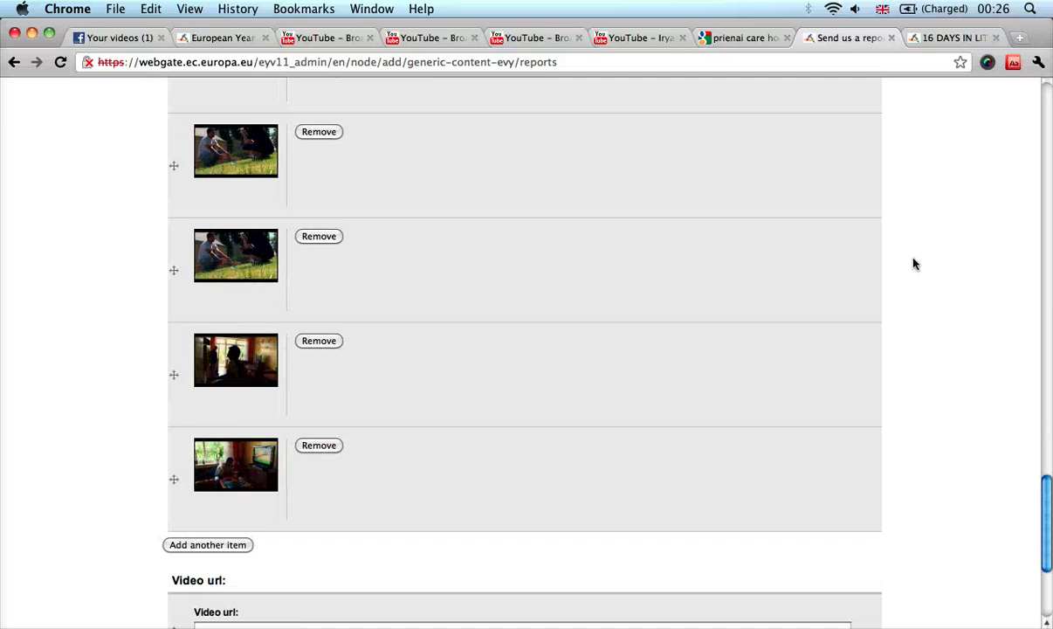
pyautogui.scroll(5, 915, 264)
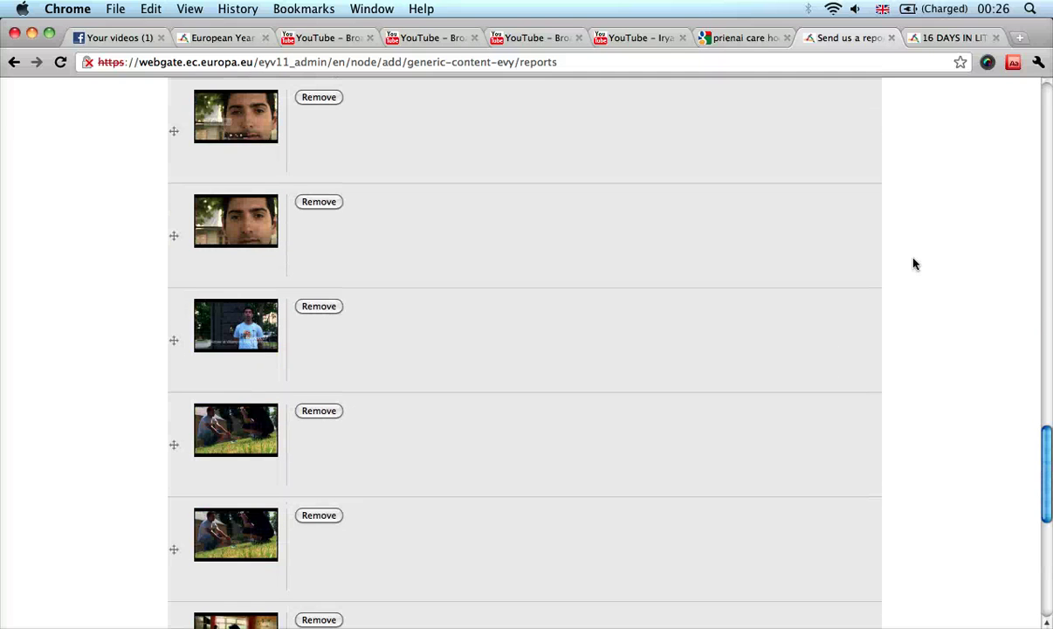
# Remove the duplicate grass and face images from the report's image list
pyautogui.click(317, 515)
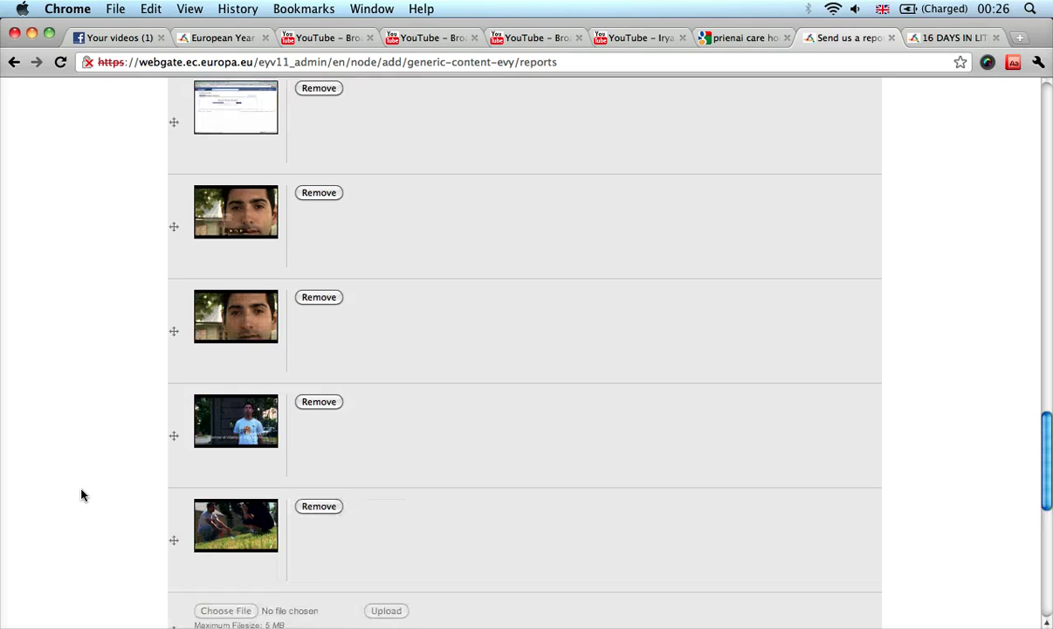
pyautogui.click(317, 357)
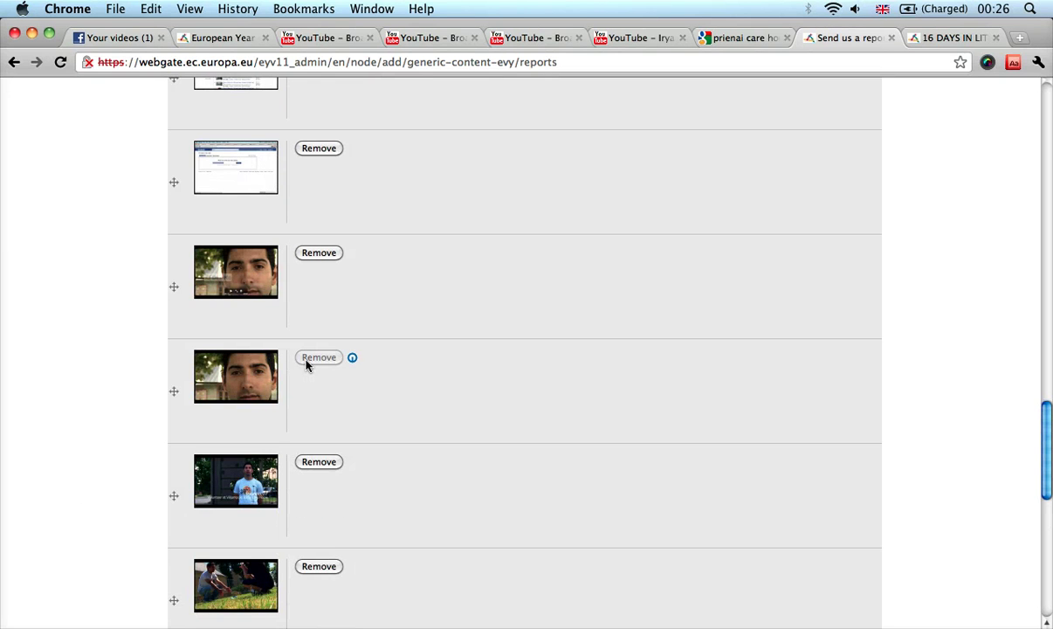
# Preview the Desktop screenshots in the file picker's column view, then cancel without choosing one
pyautogui.click(218, 357)
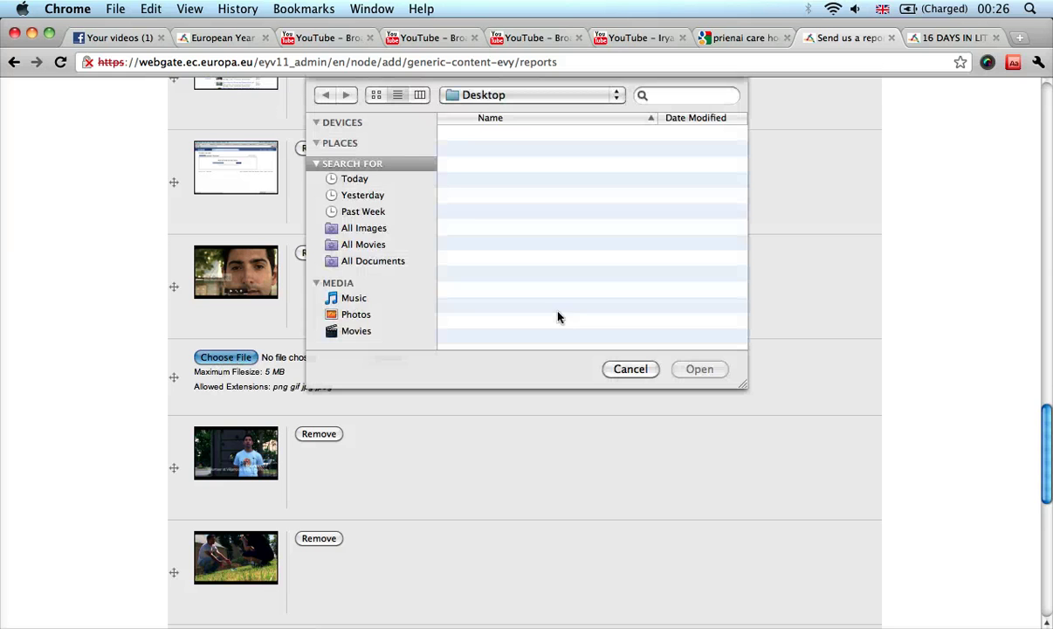
pyautogui.click(524, 195)
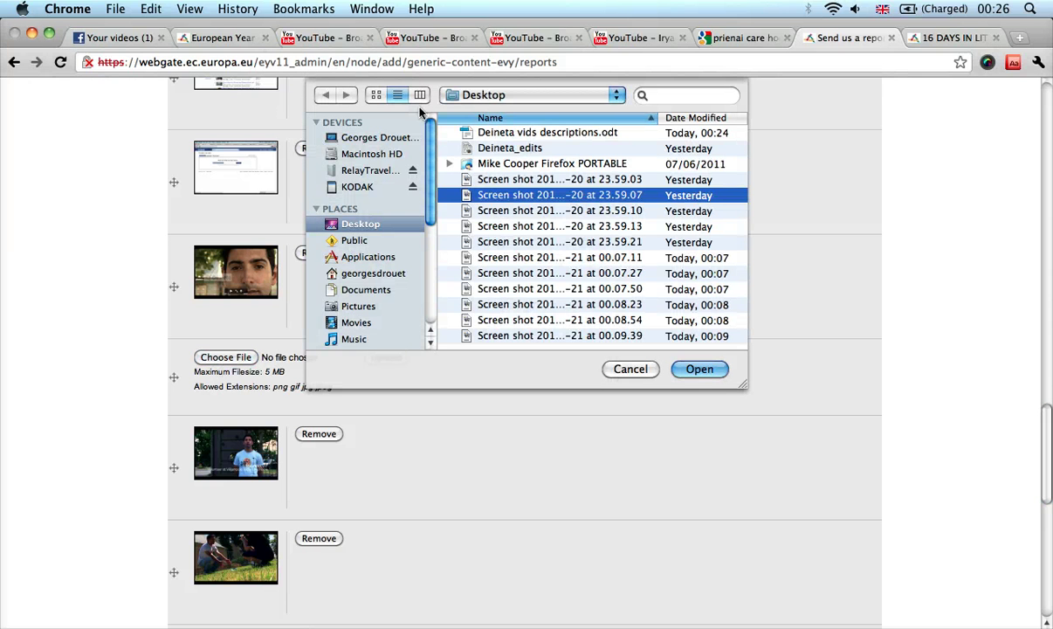
pyautogui.click(420, 95)
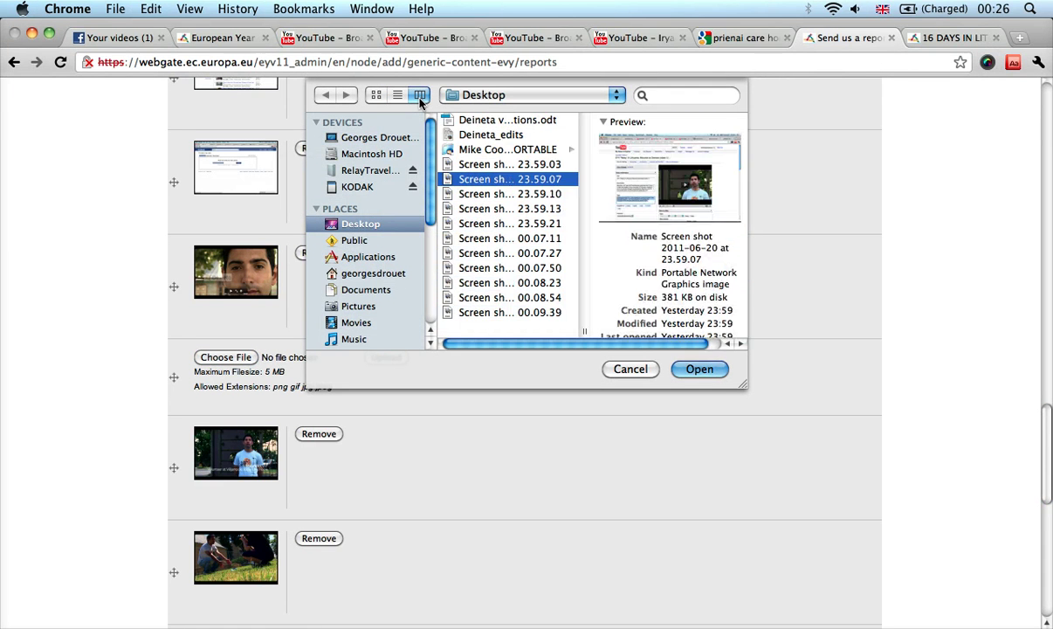
pyautogui.press('Down')
pyautogui.press('Down')
pyautogui.press('Down')
pyautogui.press('Down')
pyautogui.press('Down')
pyautogui.press('Down')
pyautogui.press('Up')
pyautogui.press('Up')
pyautogui.press('Up')
pyautogui.press('Down')
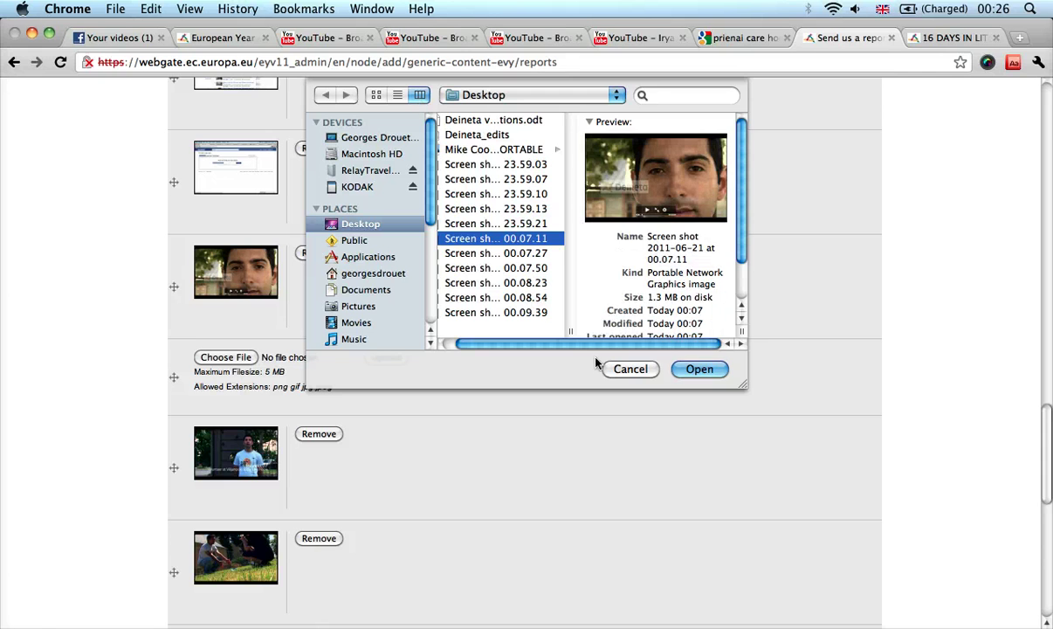
pyautogui.click(631, 369)
pyautogui.scroll(5, 414, 413)
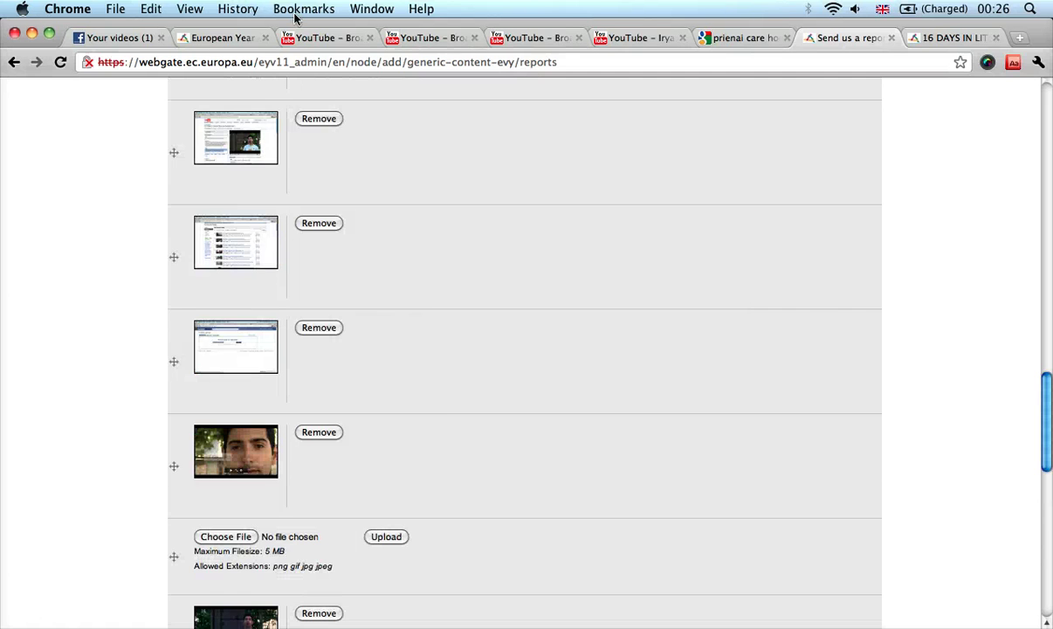
# Show the Lithuania Reports page, check the Final Cut Pro export at 5%, and return to Chrome
pyautogui.click(220, 37)
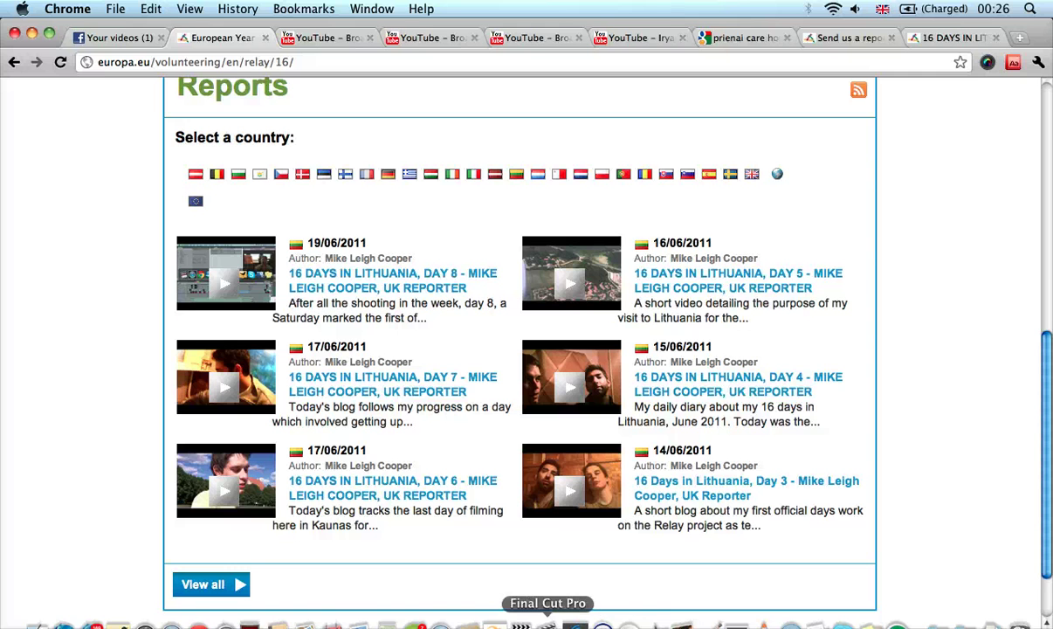
pyautogui.click(547, 618)
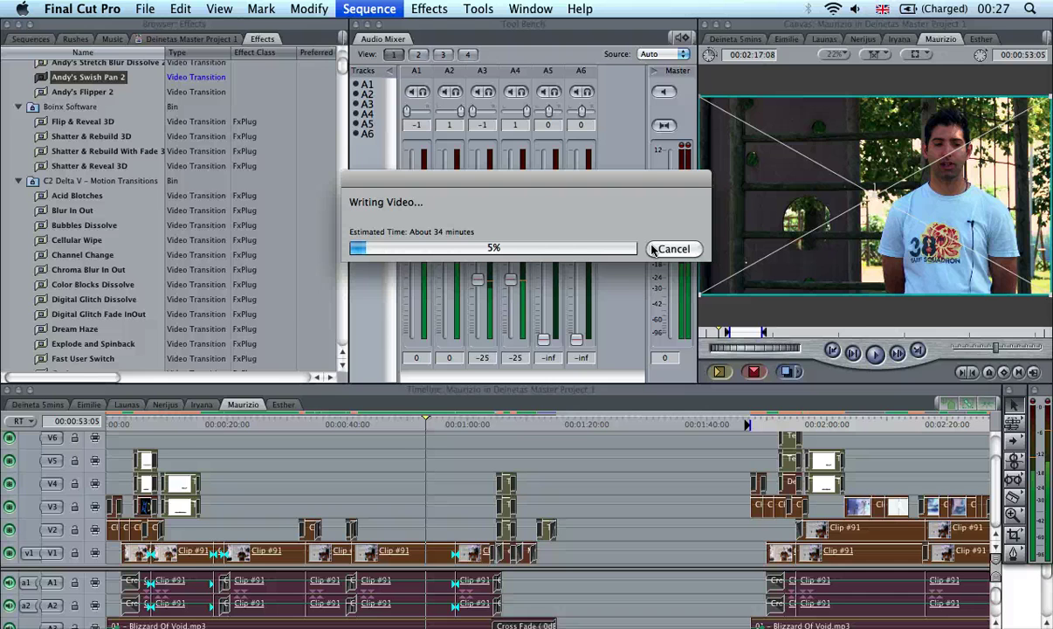
pyautogui.press('super+Tab')
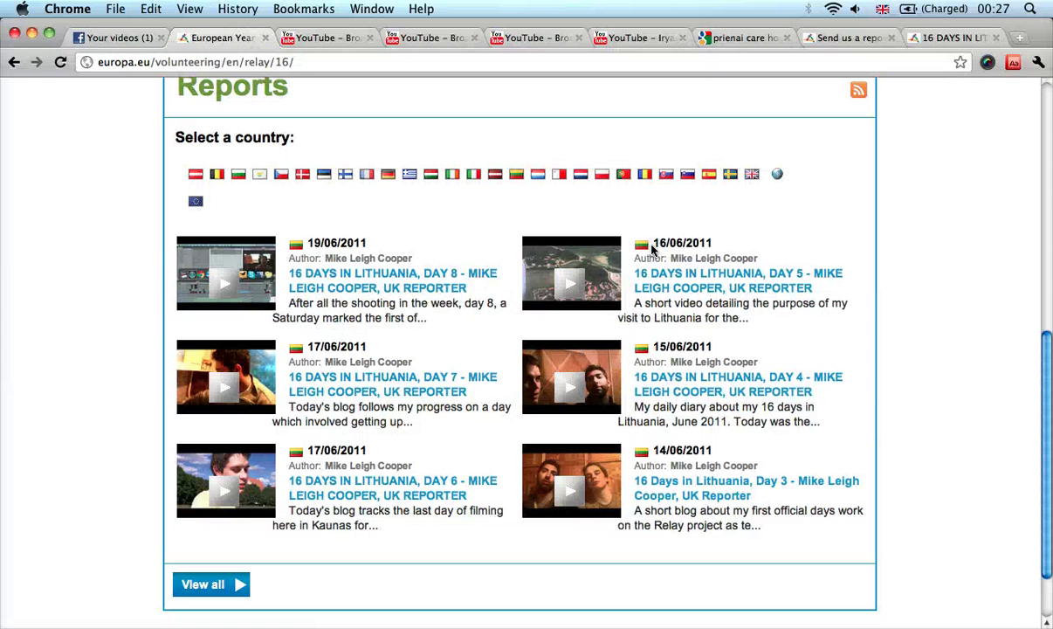
# Cycle past Safari's Screenr page to the Finder Exports window with FCP and web exports
pyautogui.press('super+Tab')
pyautogui.press('super+Tab')
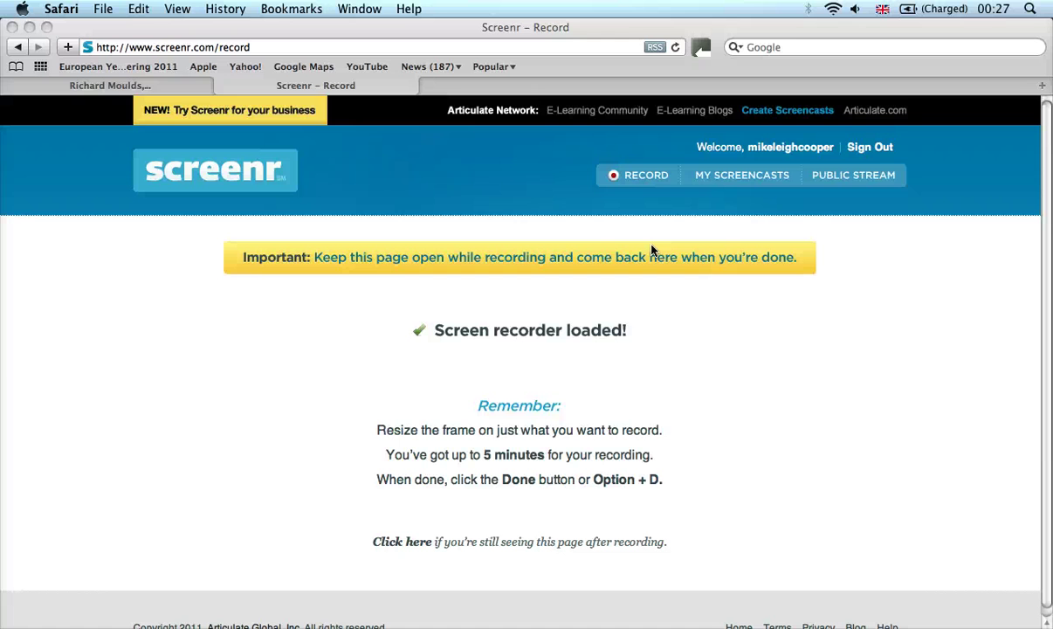
pyautogui.press('super+Tab')
pyautogui.press('super+Tab')
pyautogui.press('super+Tab')
pyautogui.press('super+Tab')
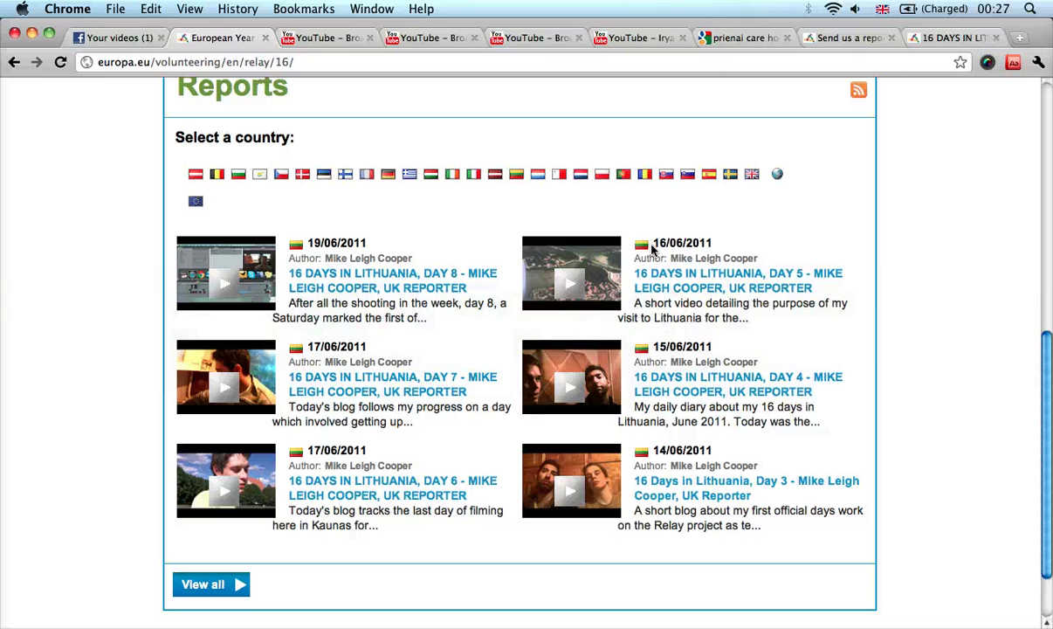
pyautogui.press('super+Tab')
pyautogui.press('super+Tab')
pyautogui.press('super+Tab')
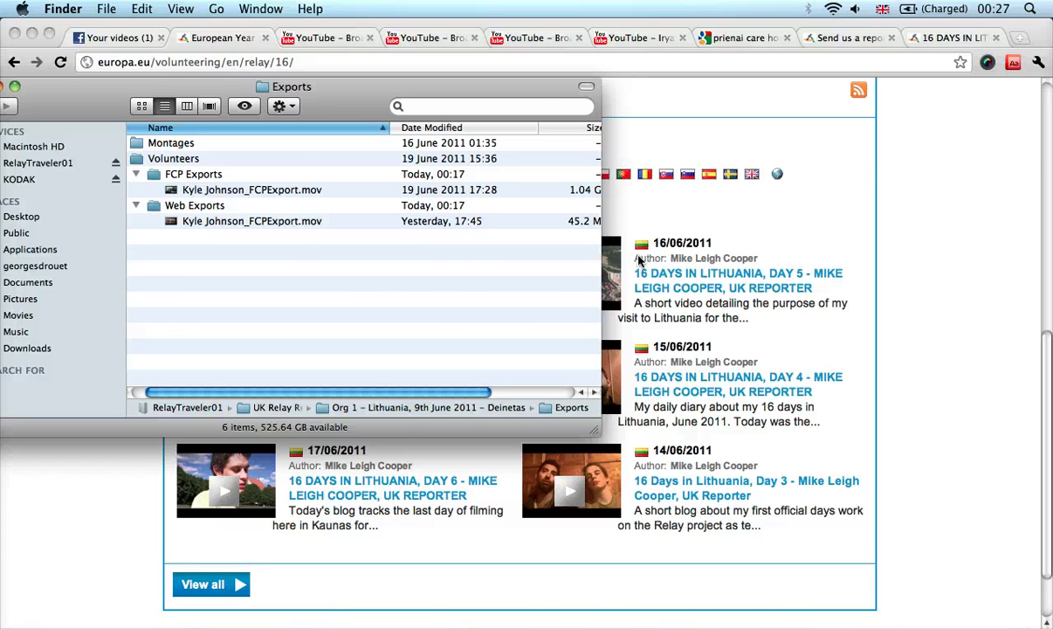
# Flip through the YouTube tabs: uploaded list, volunteer video pages and the video edit page
pyautogui.click(519, 37)
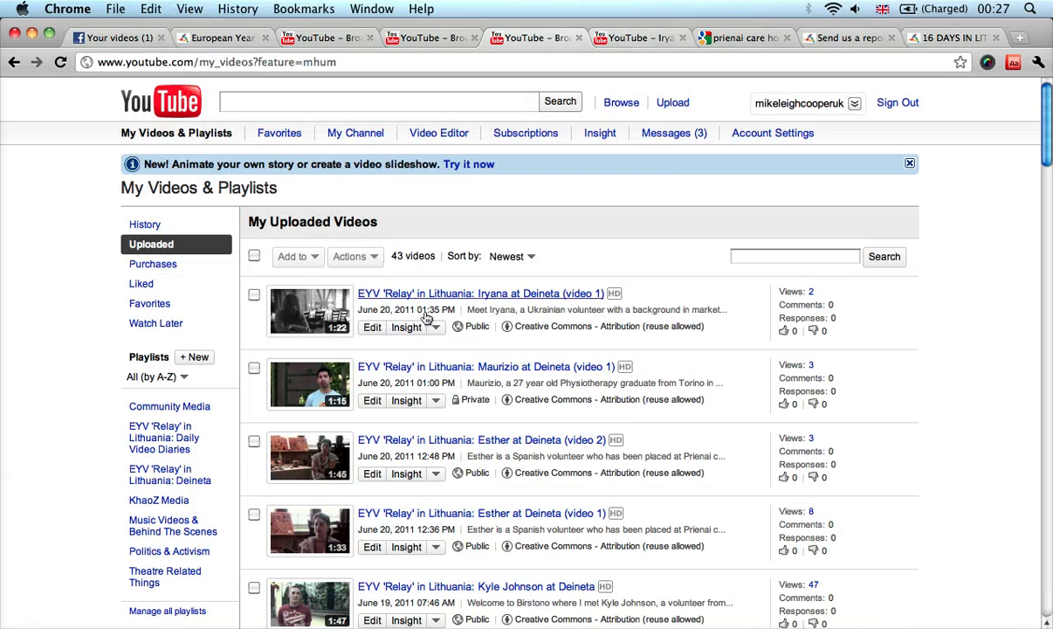
pyautogui.click(615, 37)
pyautogui.click(427, 38)
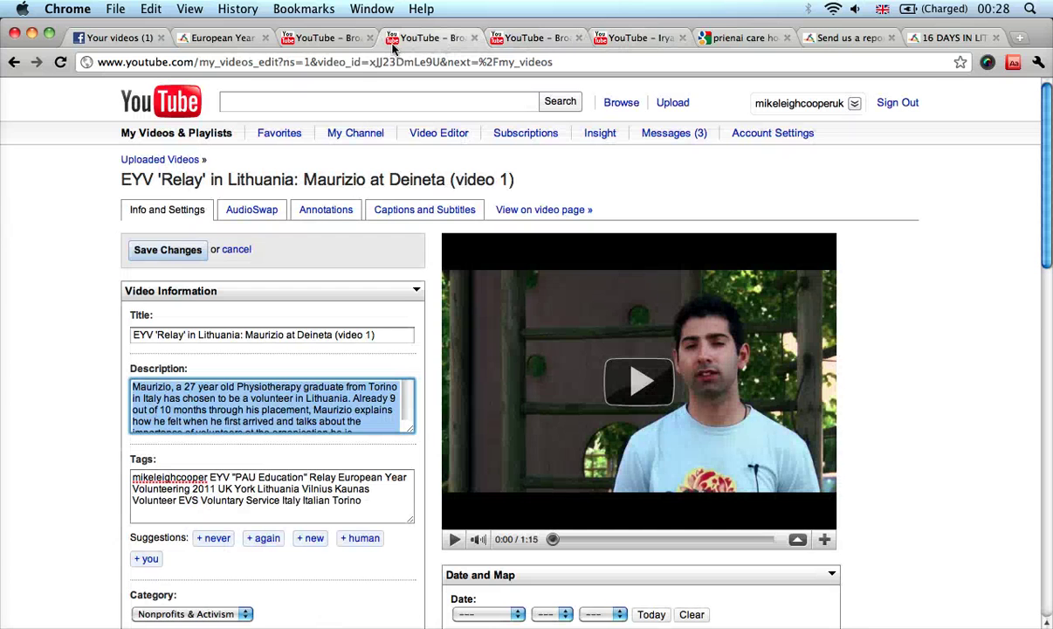
pyautogui.click(320, 38)
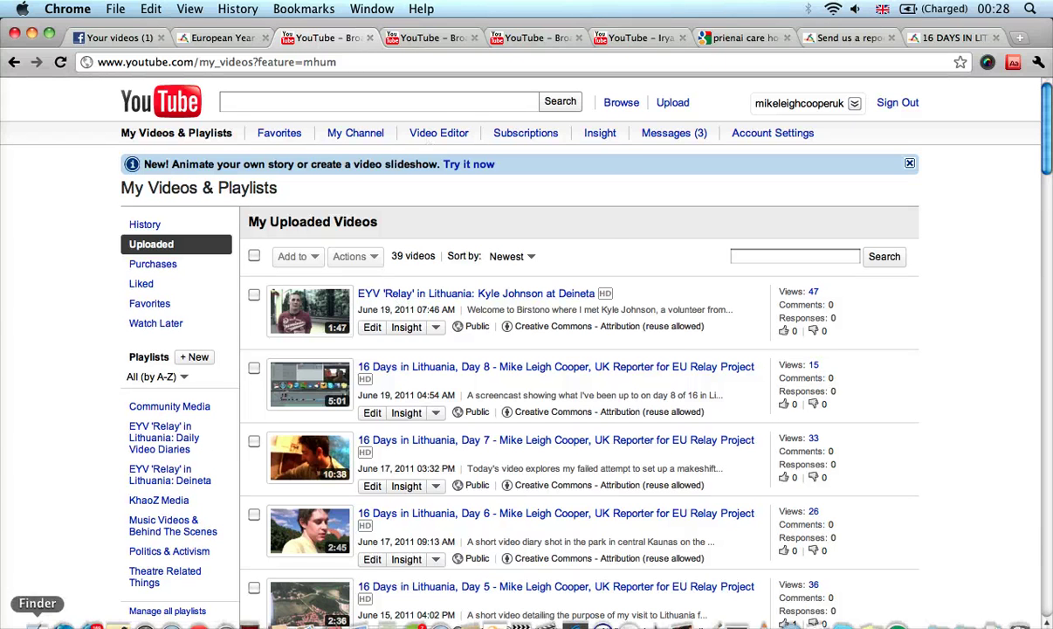
pyautogui.click(35, 570)
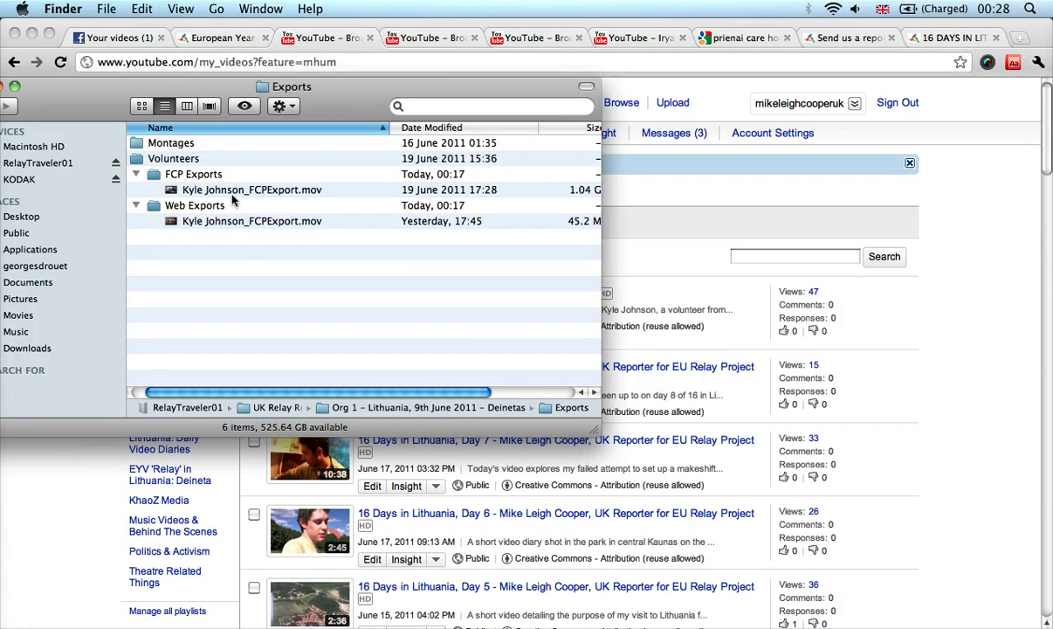
pyautogui.click(223, 190)
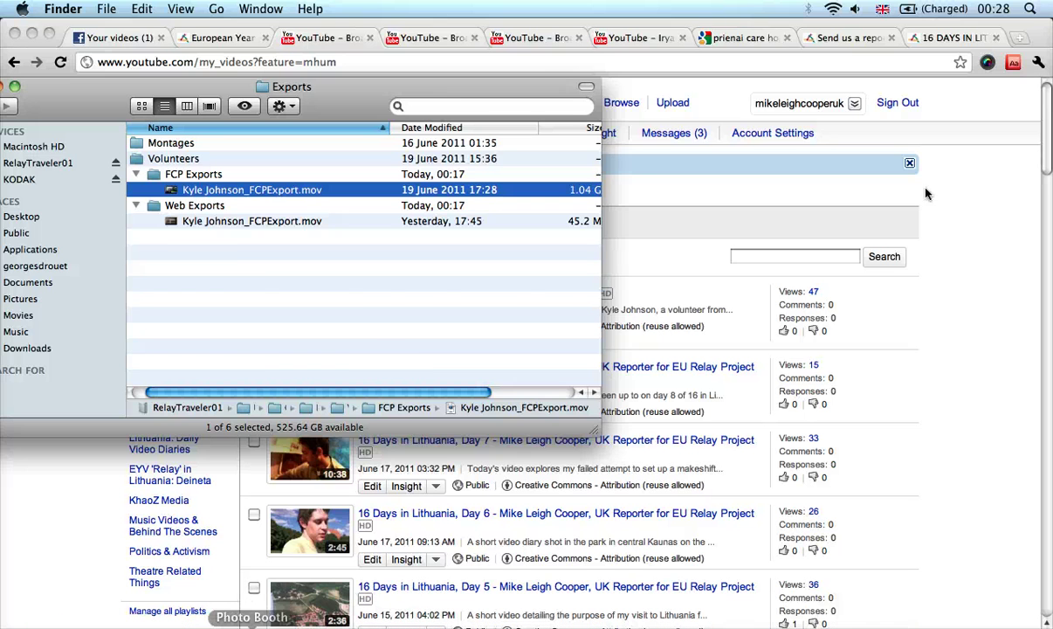
pyautogui.click(922, 288)
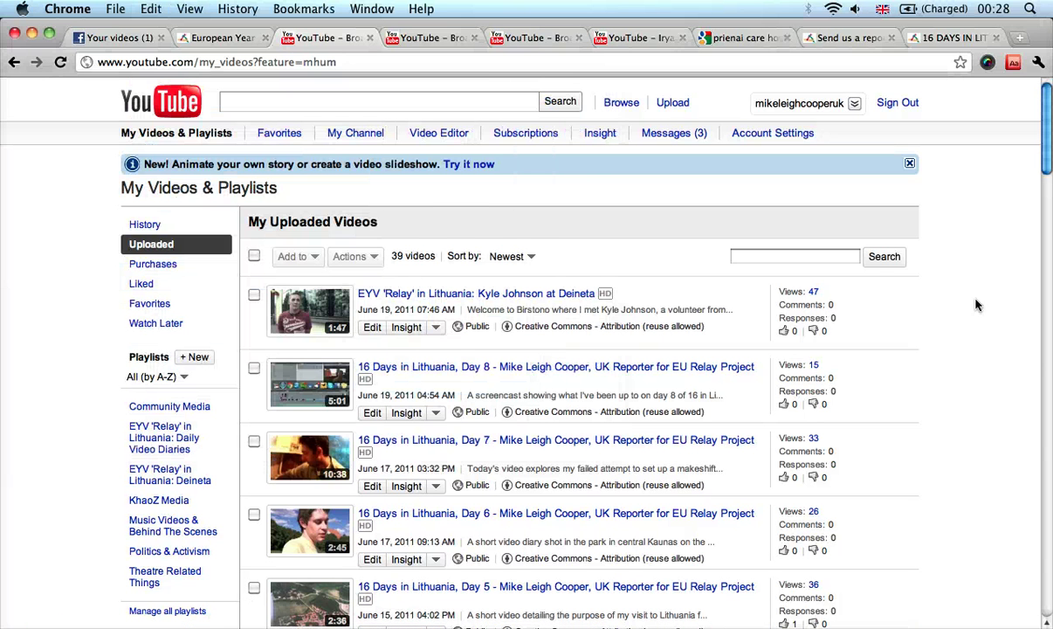